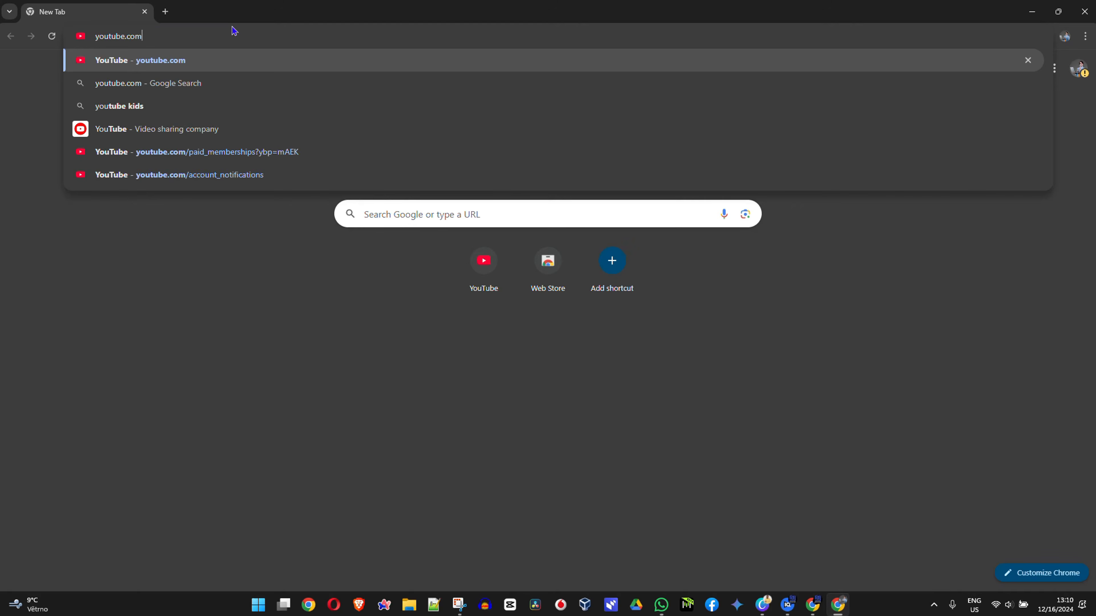
Step: Load youtube.com and open the account's "Your data in YouTube" page
key("Return")
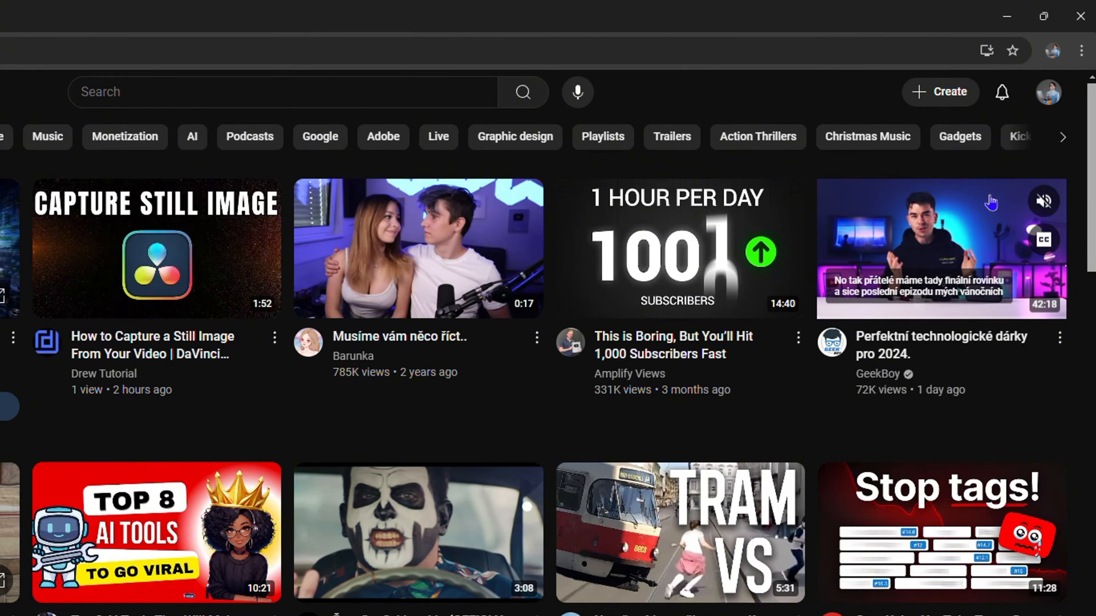
left_click(1049, 98)
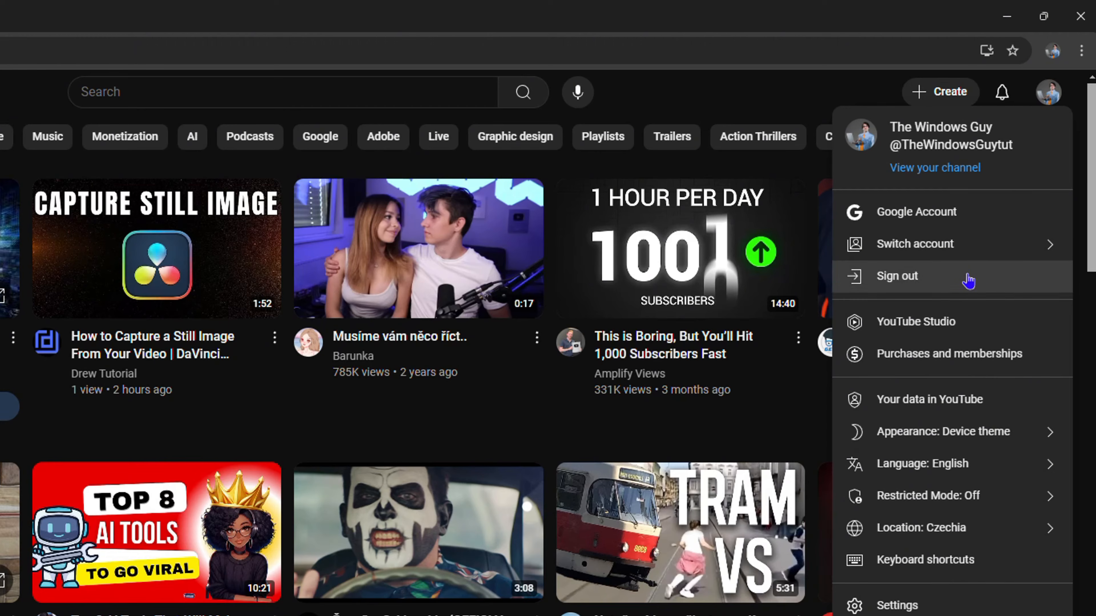
left_click(911, 407)
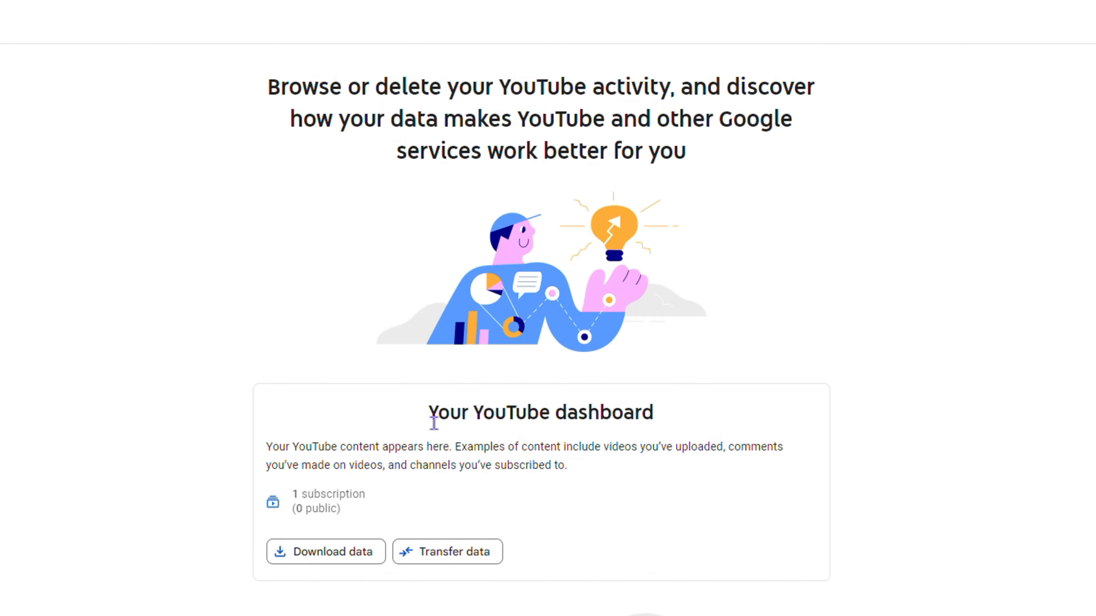
Step: Examine the YouTube dashboard and the Watch History, Search History and voice searches sections under YouTube controls
scroll(785, 298, "down", 10)
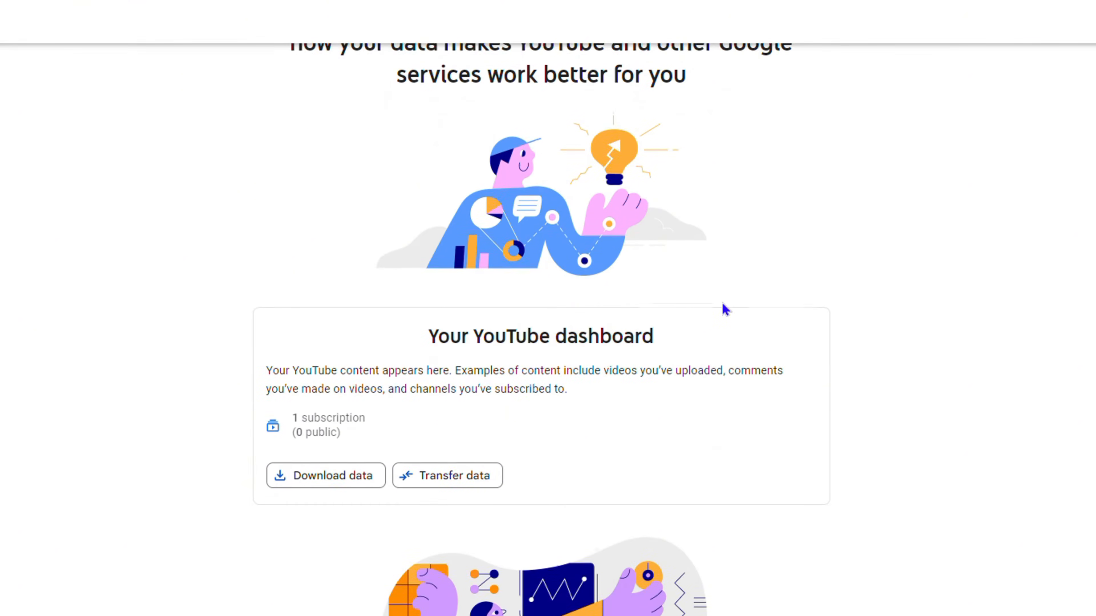
scroll(682, 333, "down", 2)
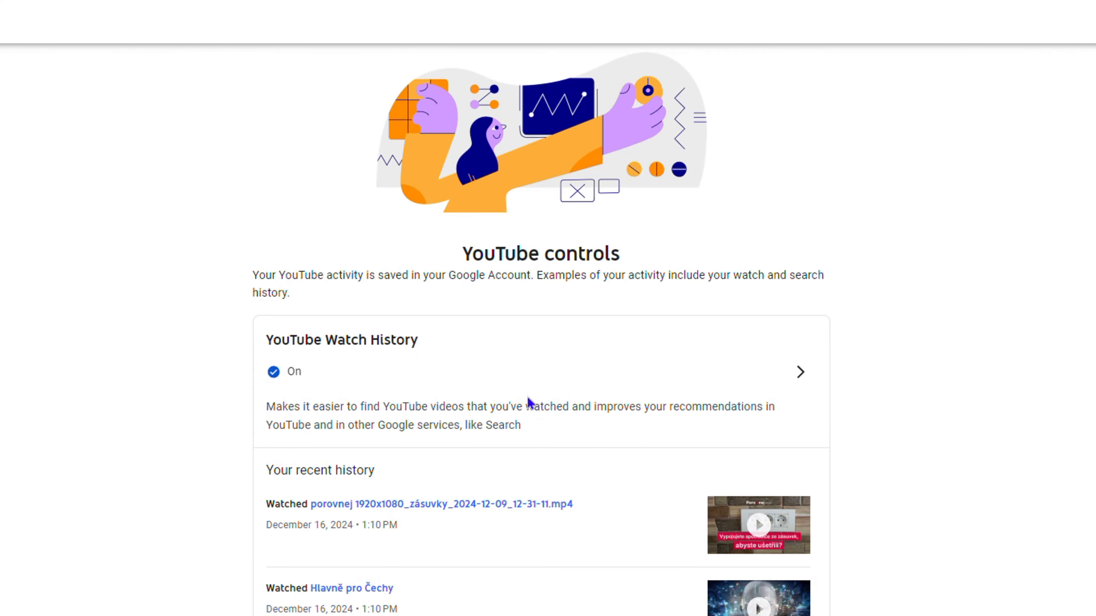
scroll(654, 412, "down", 7)
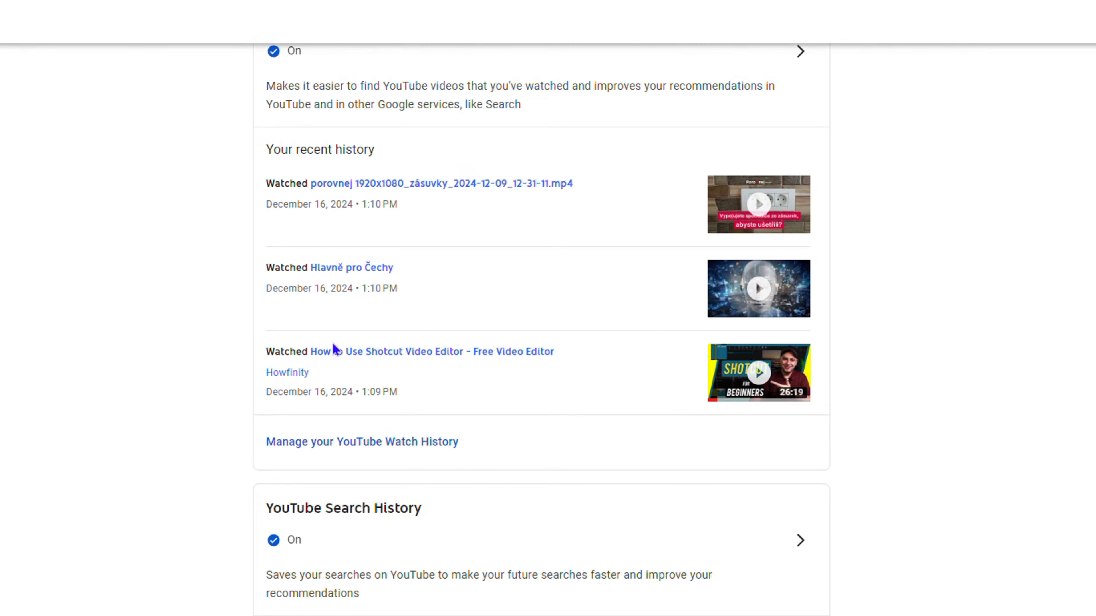
scroll(520, 369, "up", 4)
scroll(469, 304, "down", 2)
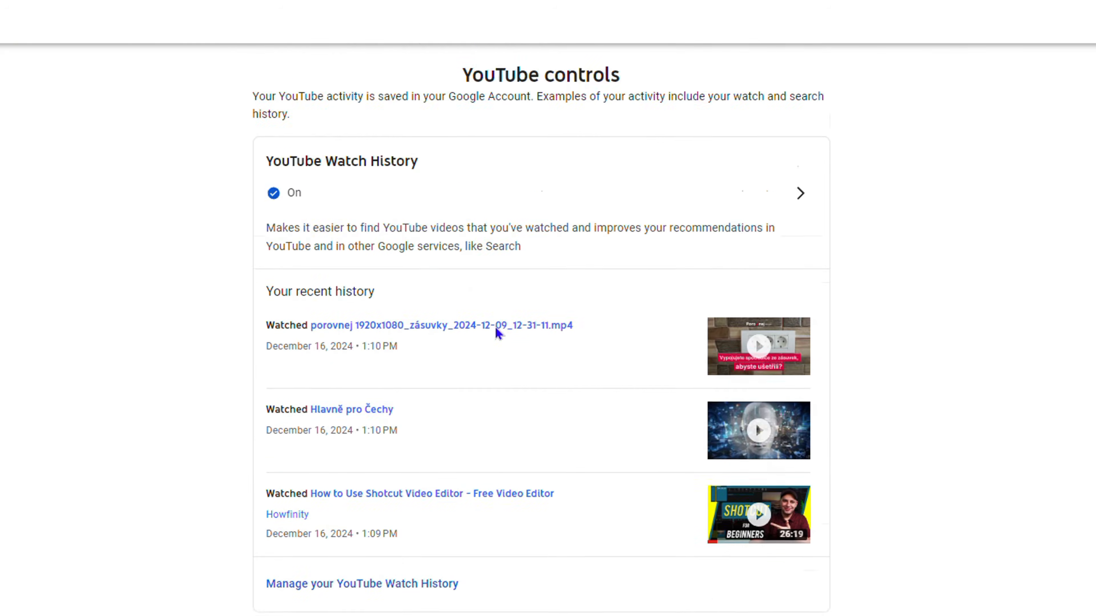
scroll(499, 406, "down", 15)
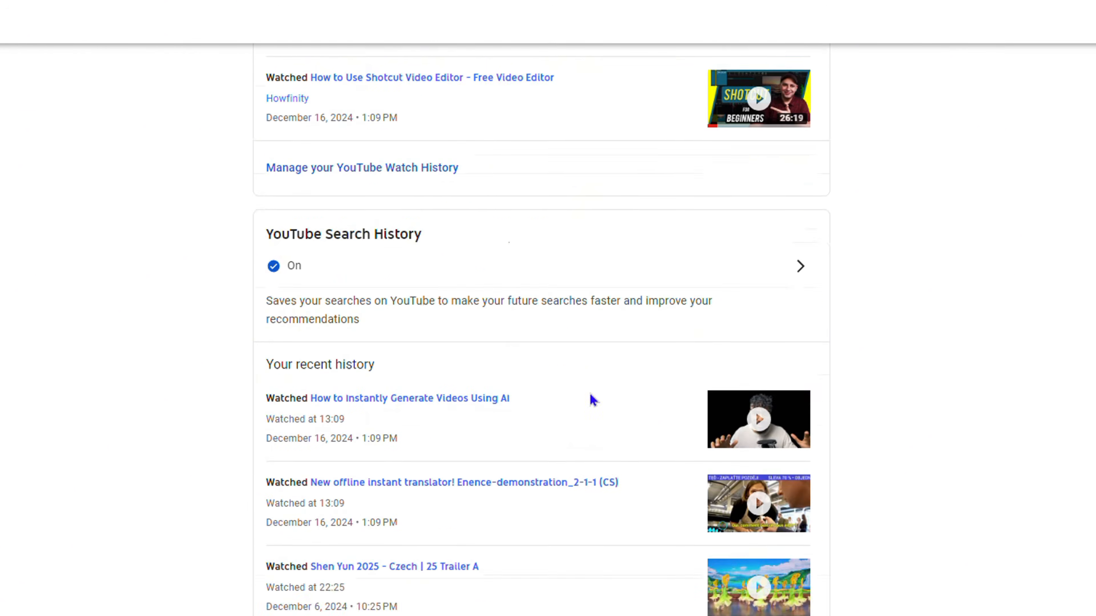
scroll(537, 389, "up", 11)
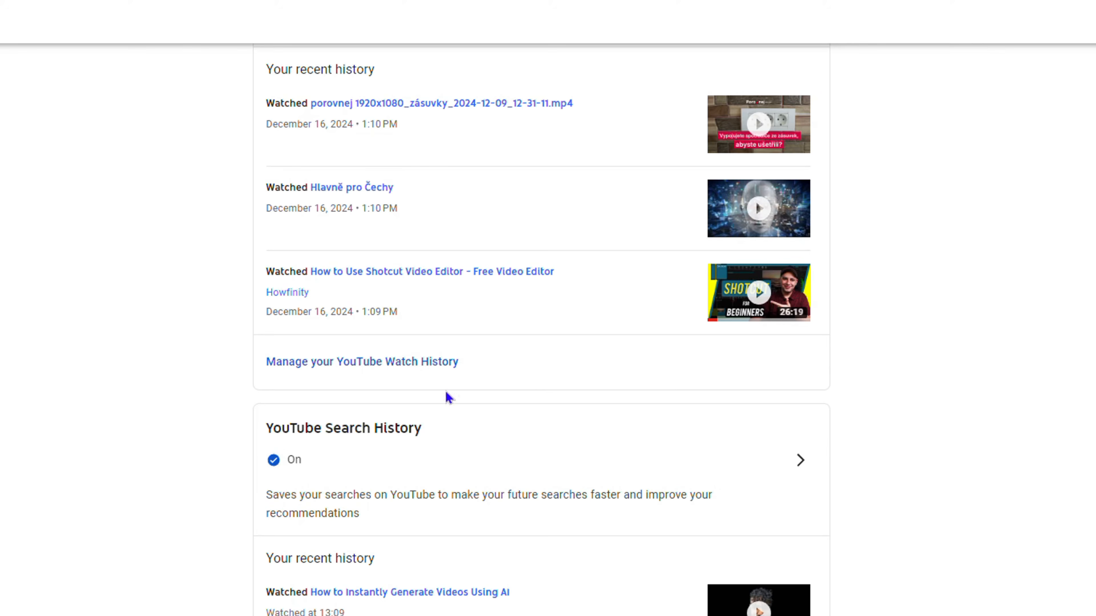
scroll(501, 298, "up", 7)
scroll(504, 299, "down", 7)
scroll(571, 347, "down", 10)
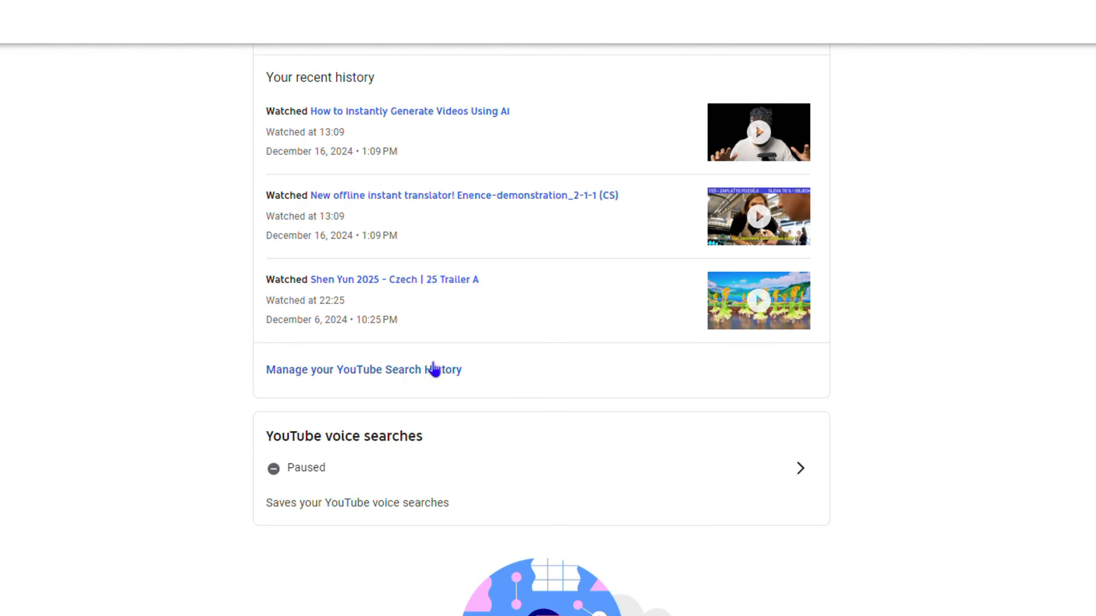
scroll(486, 292, "up", 12)
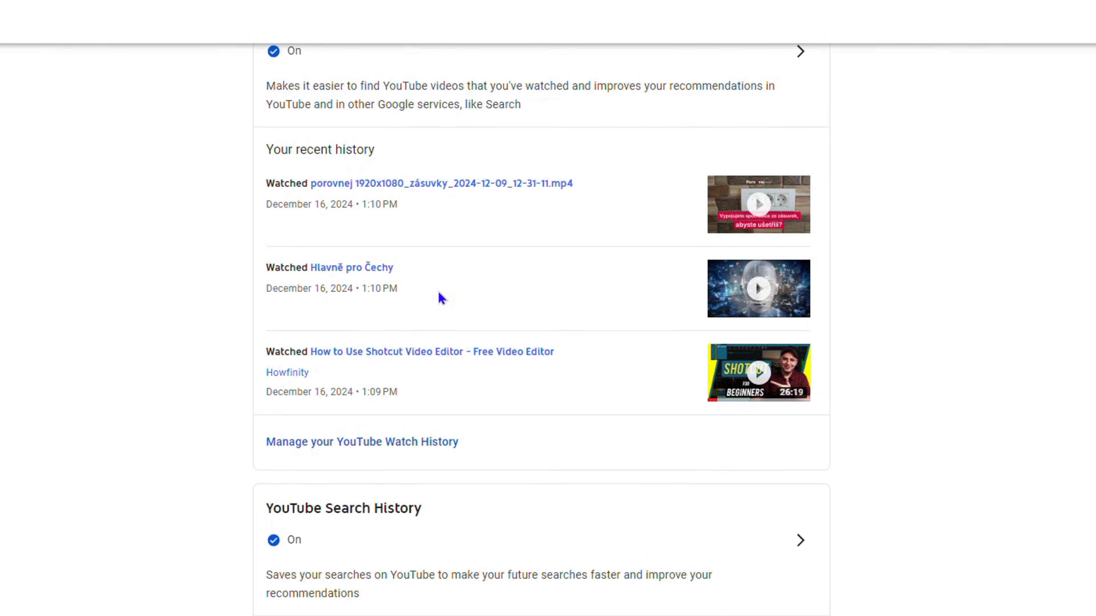
scroll(441, 298, "down", 2)
scroll(524, 365, "down", 14)
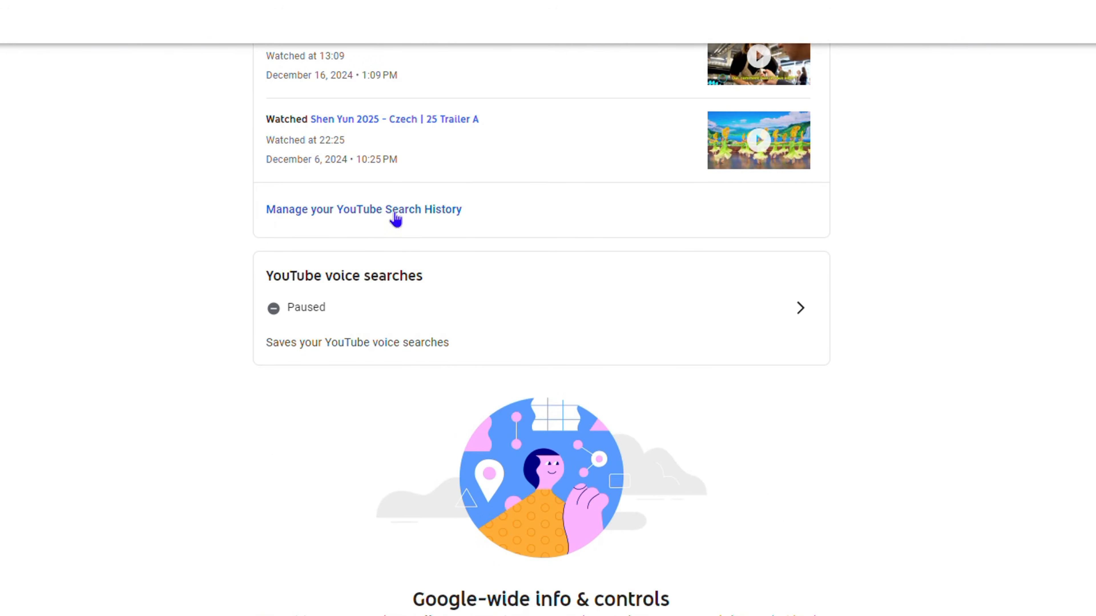
scroll(423, 382, "up", 10)
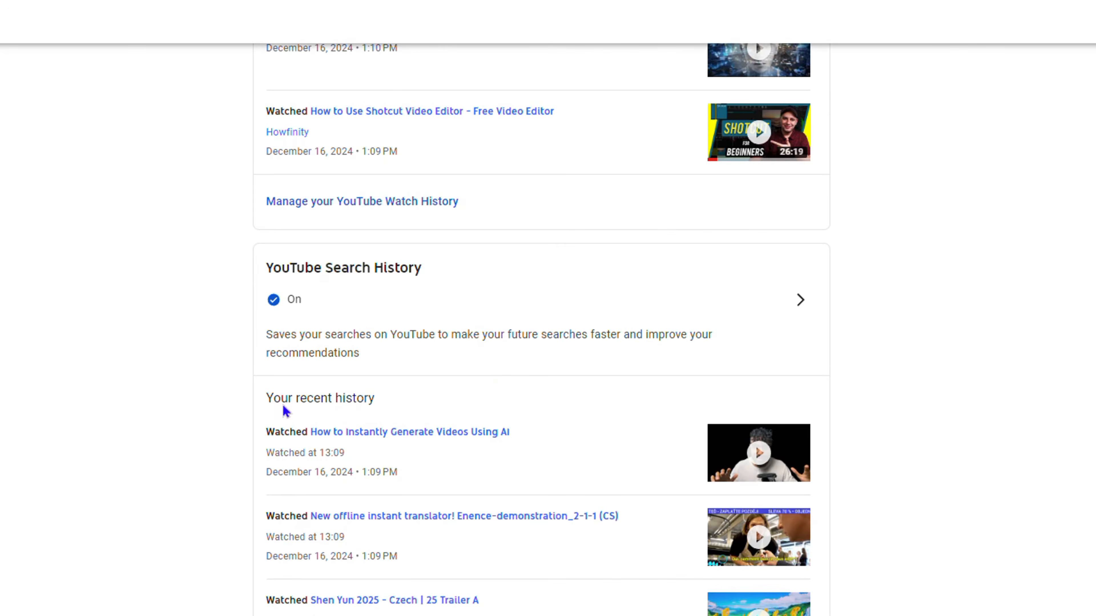
scroll(284, 410, "up", 4)
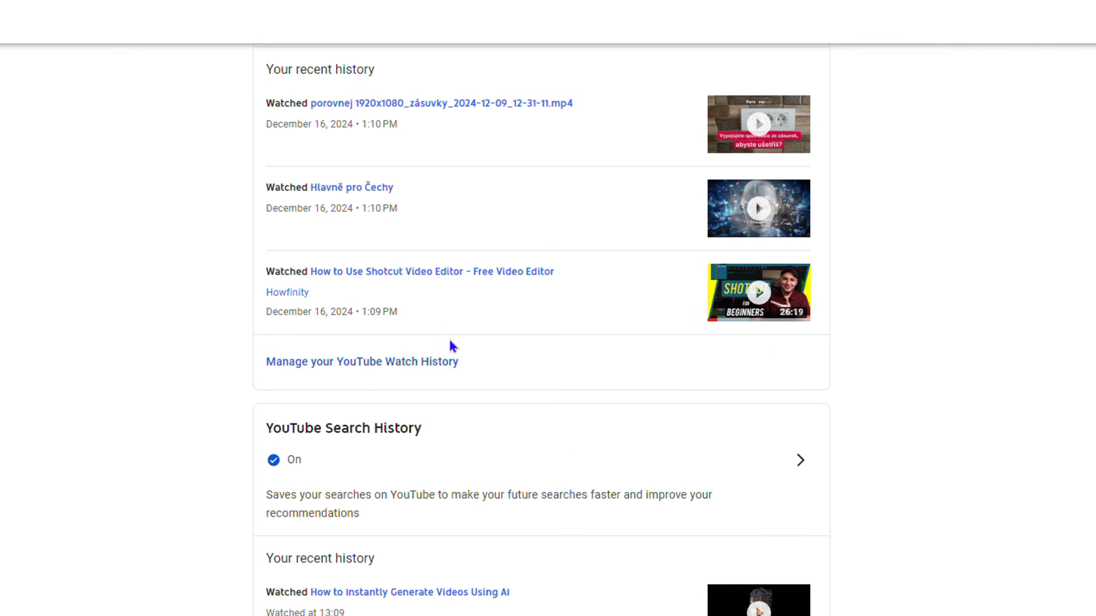
scroll(384, 397, "down", 9)
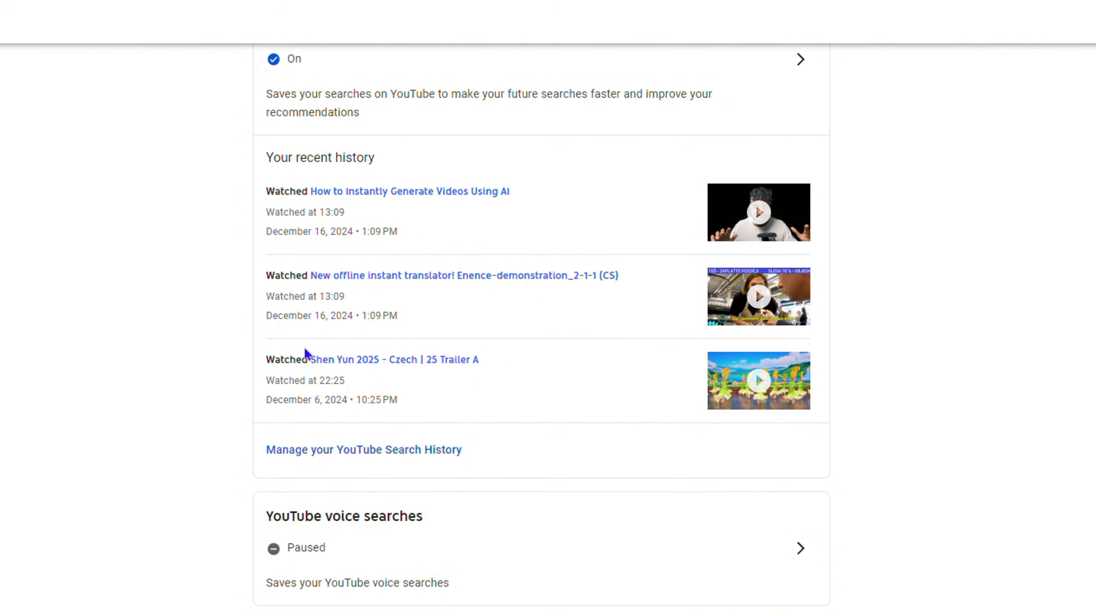
scroll(305, 353, "up", 9)
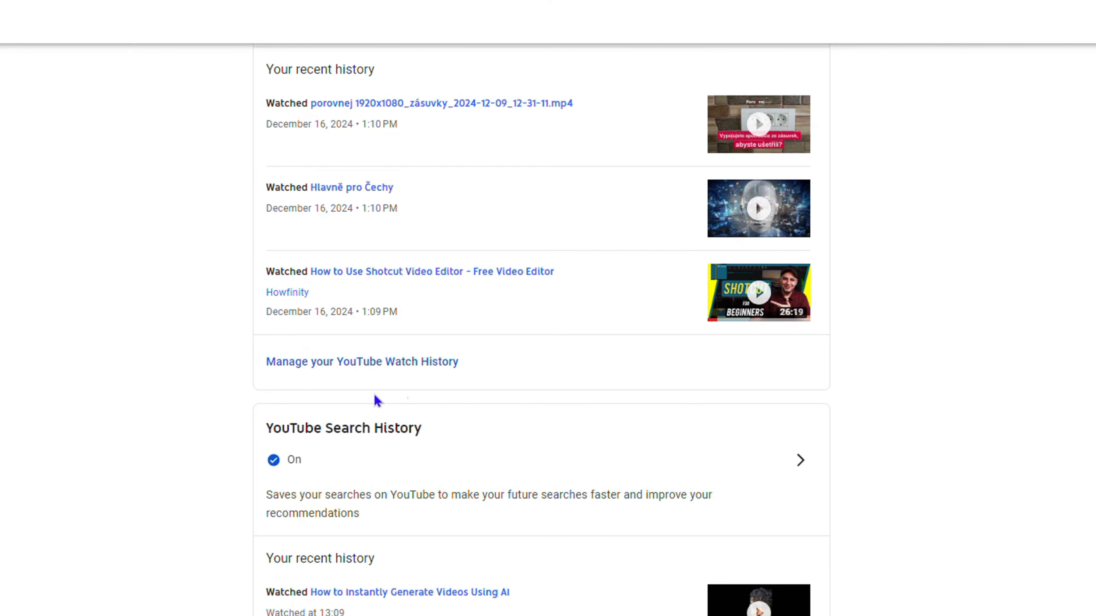
Step: Open the YouTube Watch History management page and delete the "Vyberte si Chrome" entry from the activity list
left_click(412, 368)
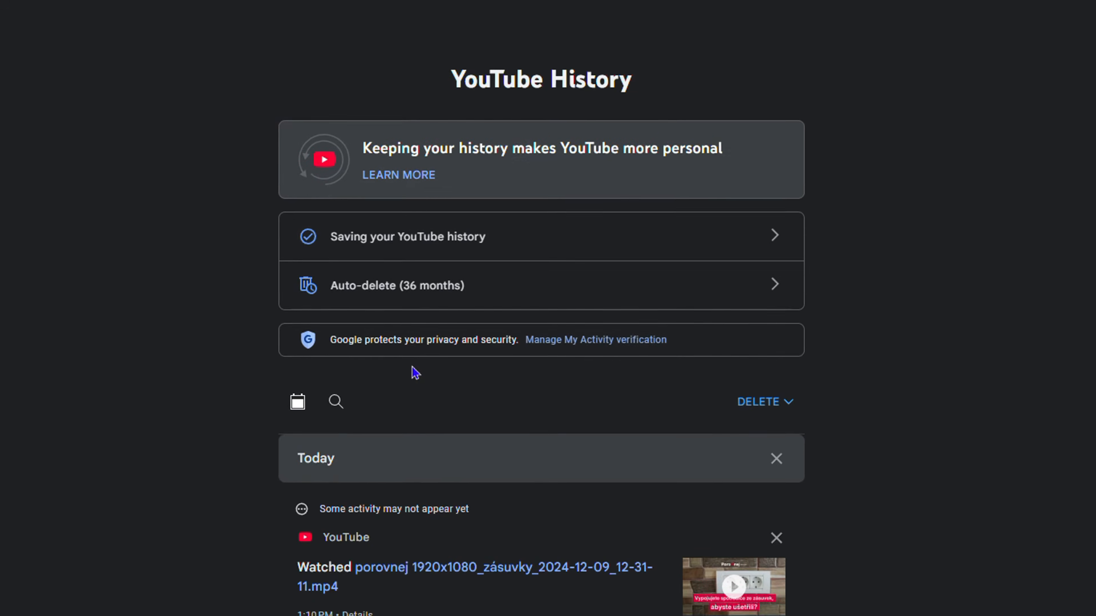
scroll(780, 296, "down", 15)
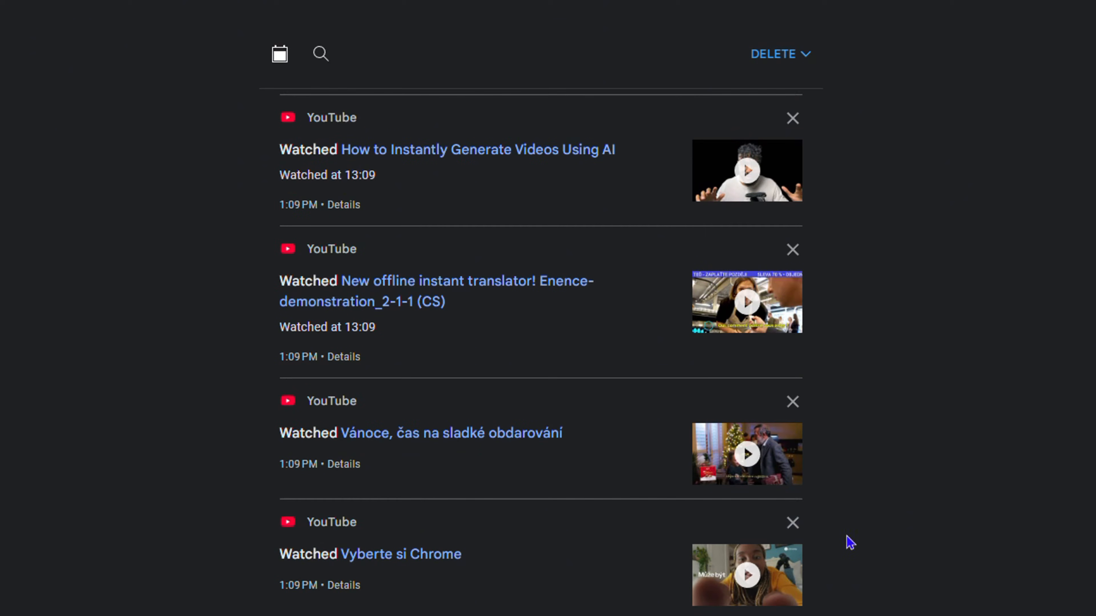
left_click(797, 523)
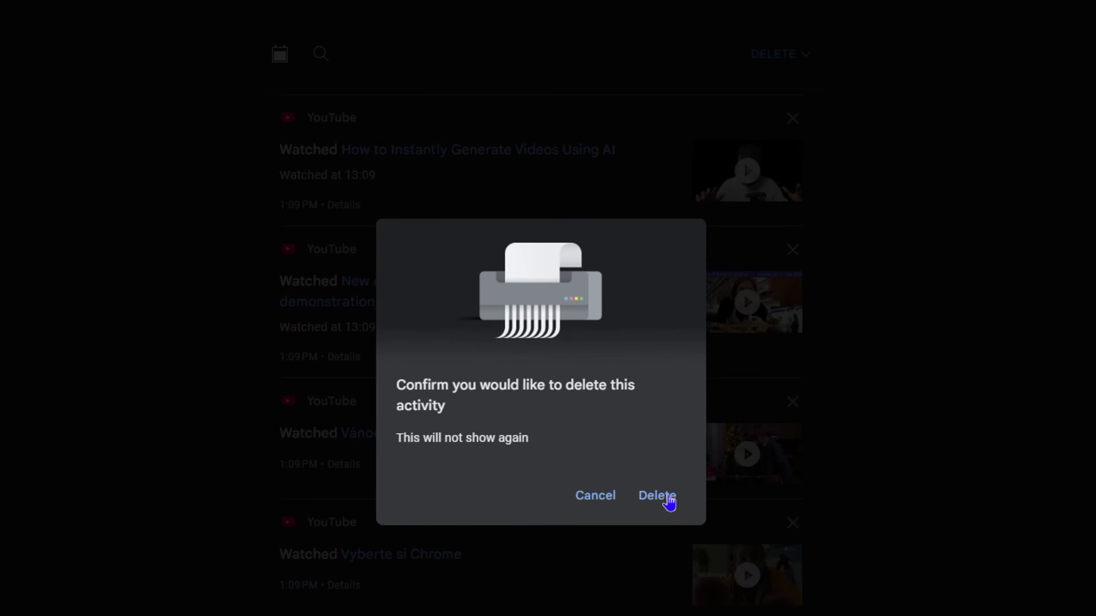
left_click(656, 496)
scroll(604, 460, "up", 10)
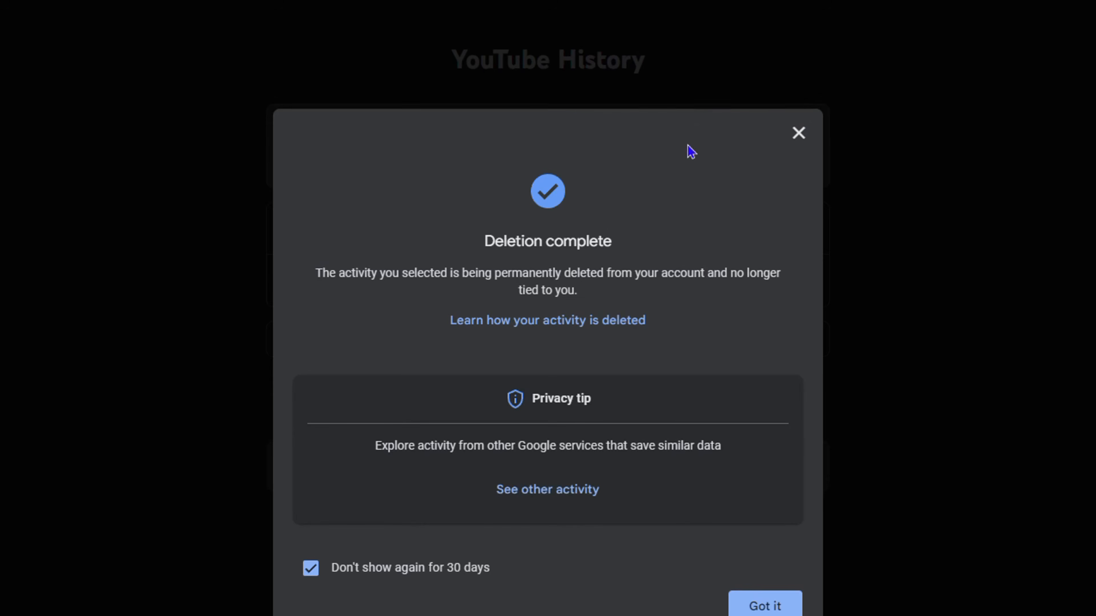
left_click(798, 132)
scroll(856, 406, "up", 15)
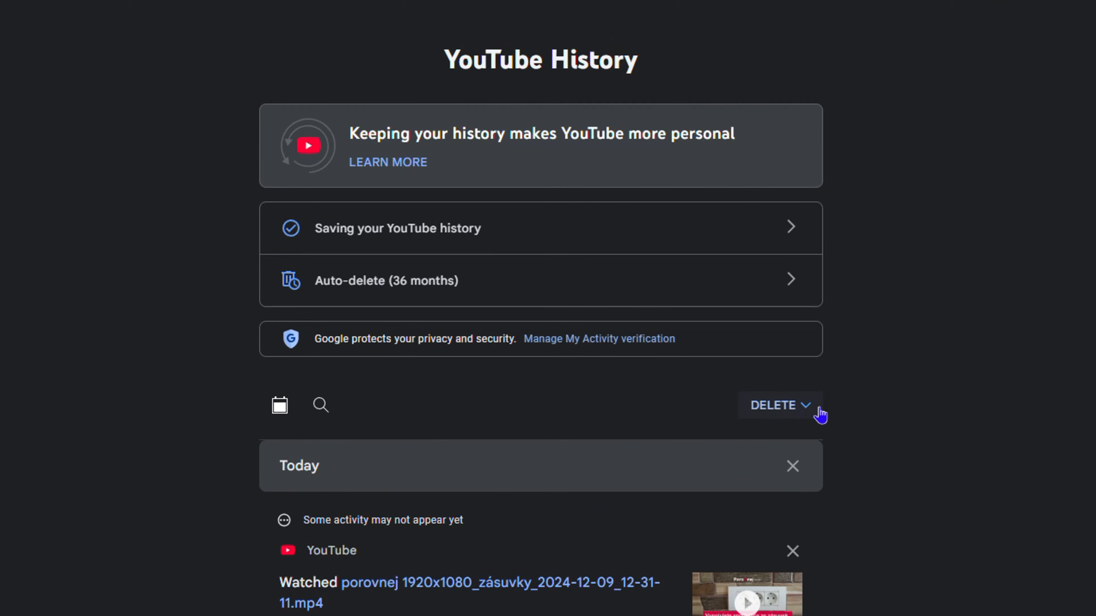
Step: Preview a custom-range deletion of YouTube activity after 12/01/2024 and before 12/16/2024, and dismiss it without deleting
left_click(805, 412)
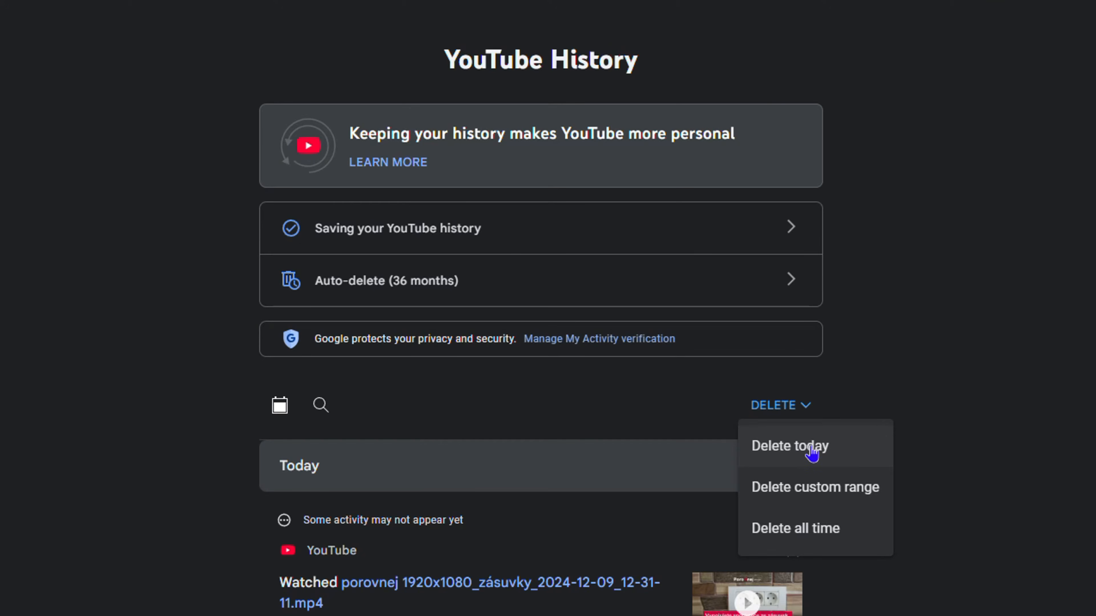
left_click(780, 497)
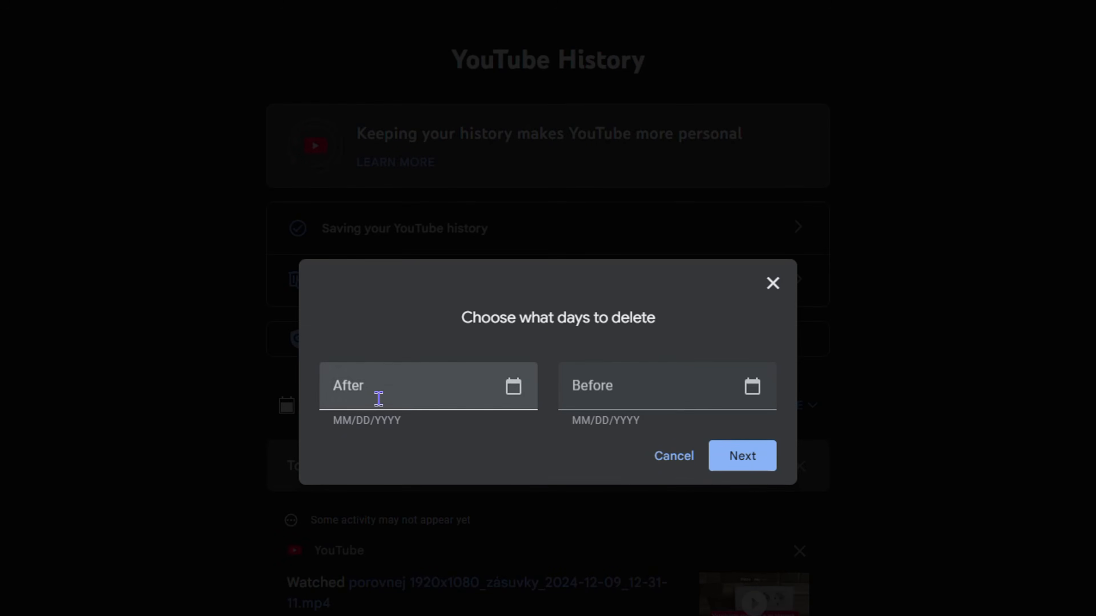
left_click(512, 384)
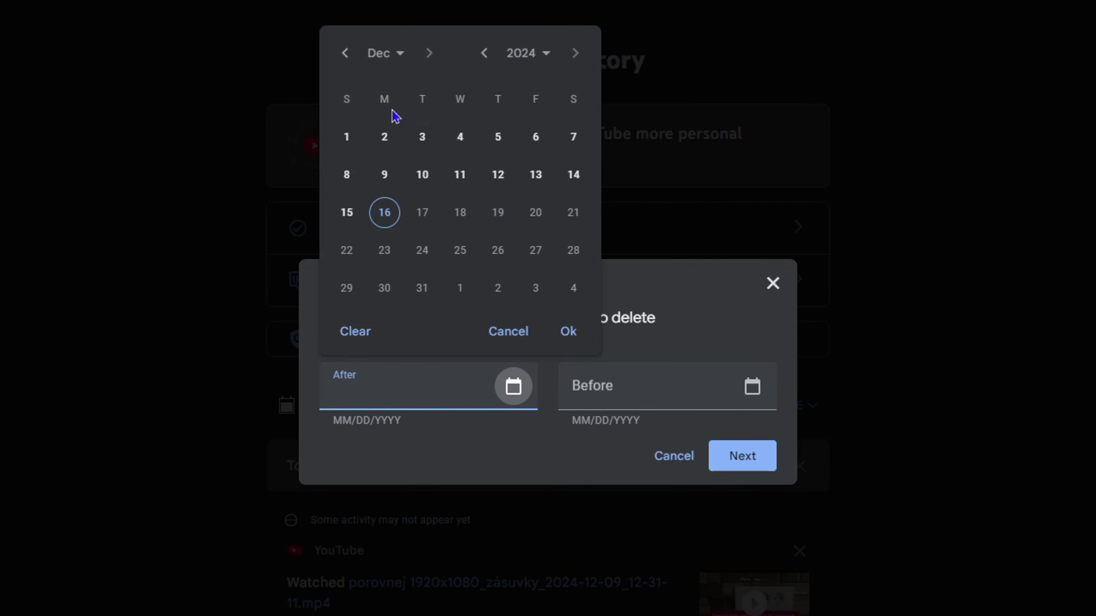
left_click(357, 131)
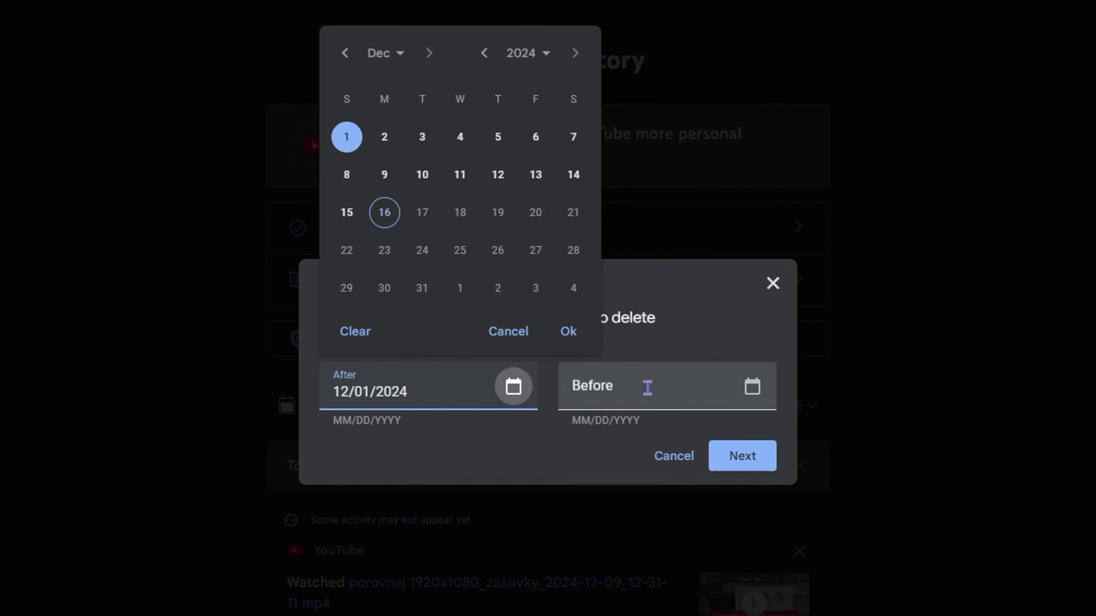
left_click(727, 390)
left_click(754, 387)
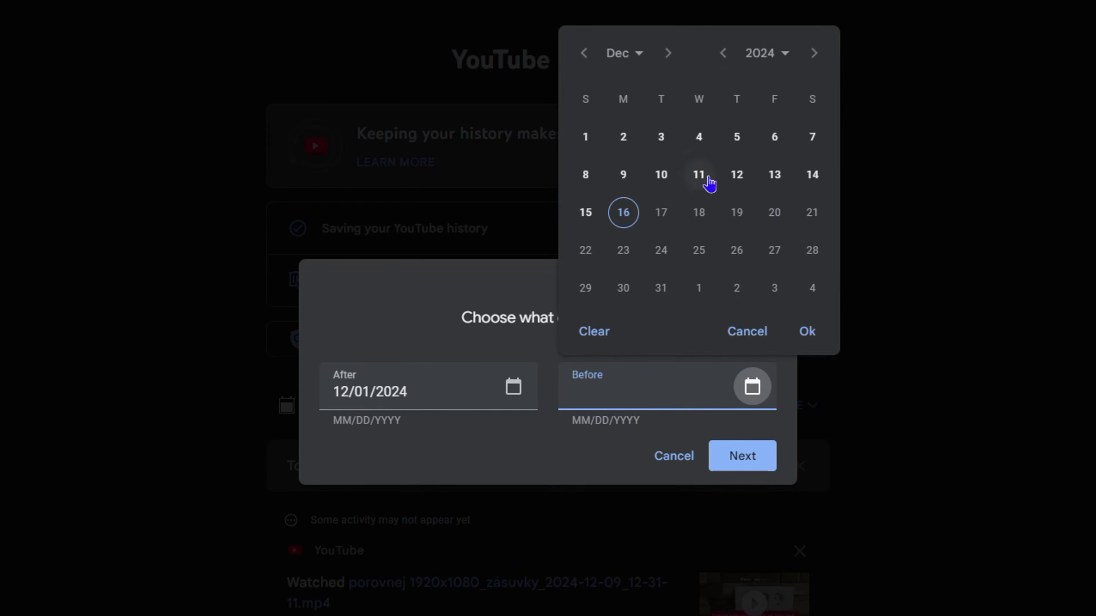
left_click(622, 213)
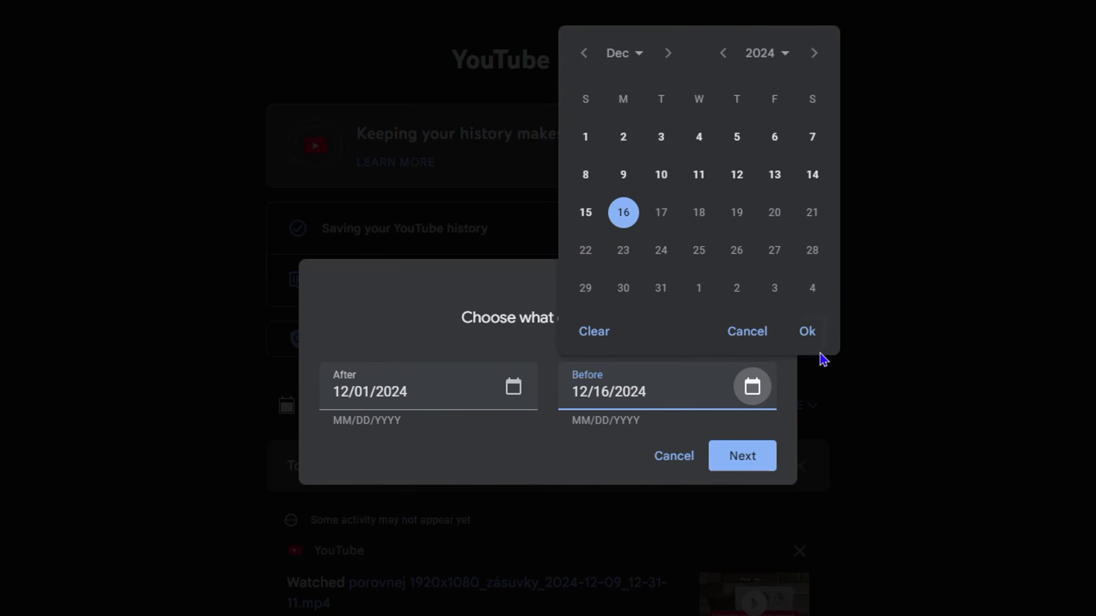
left_click(806, 332)
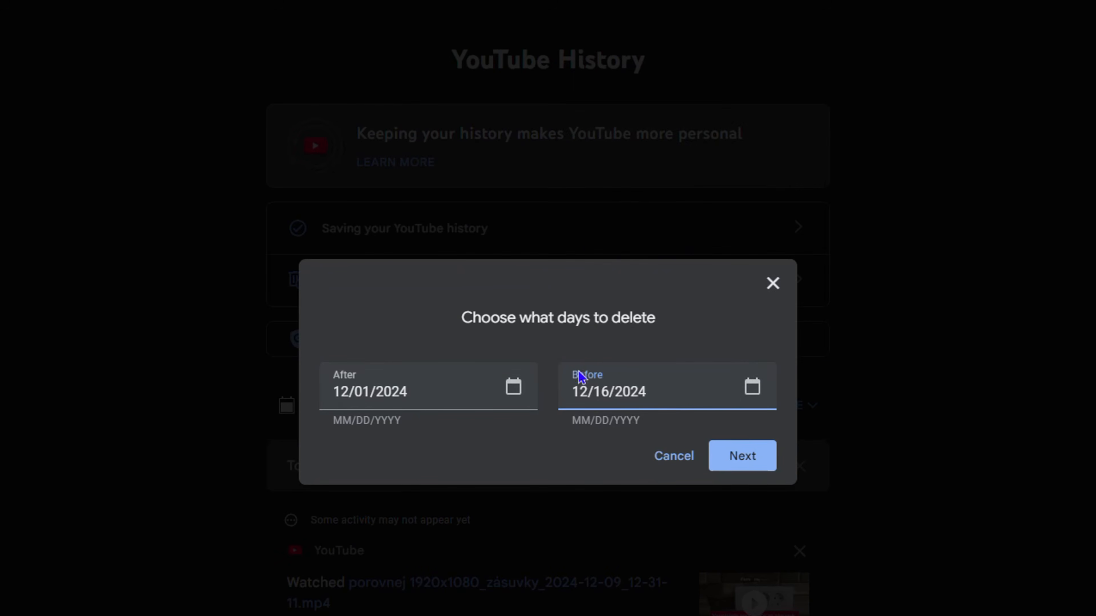
left_click(746, 457)
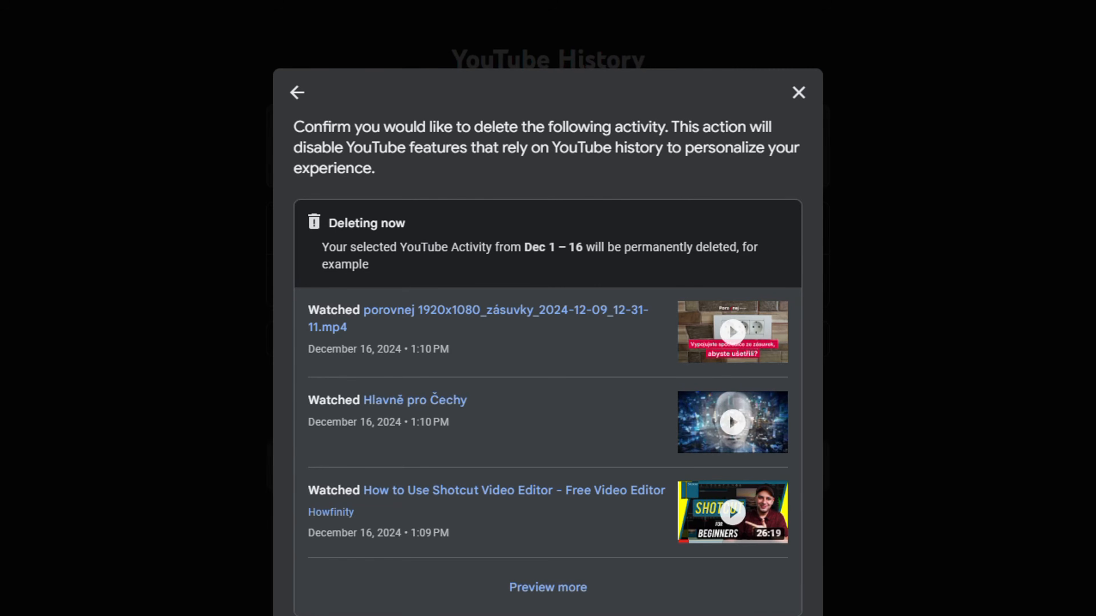
left_click(809, 92)
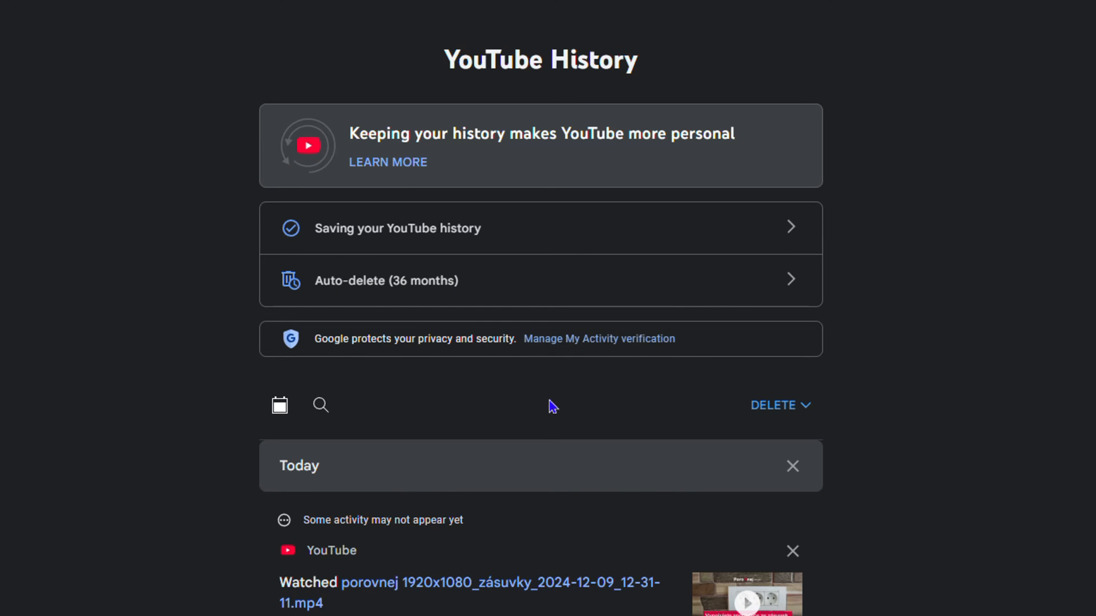
Step: Delete all YouTube history activity for all time and dismiss the completion notice
scroll(798, 409, "down", 1)
left_click(798, 406)
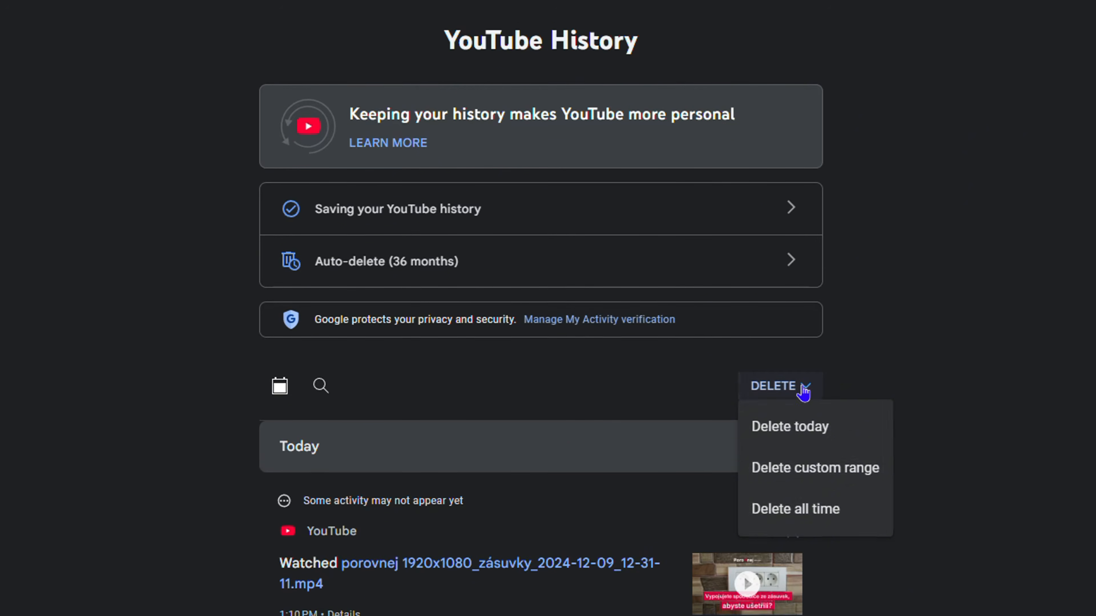
left_click(811, 503)
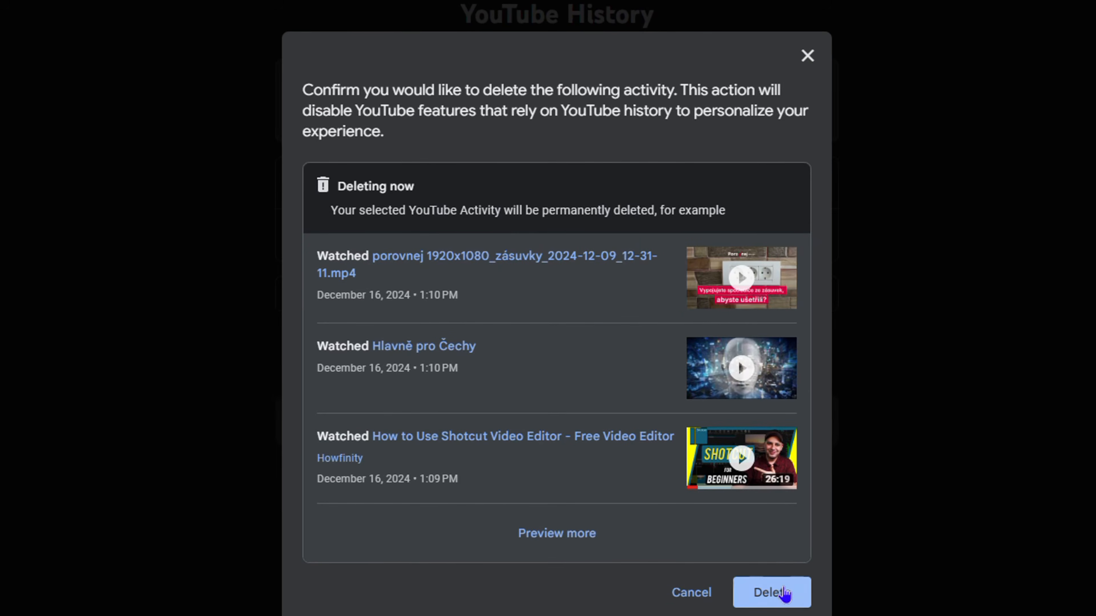
left_click(776, 594)
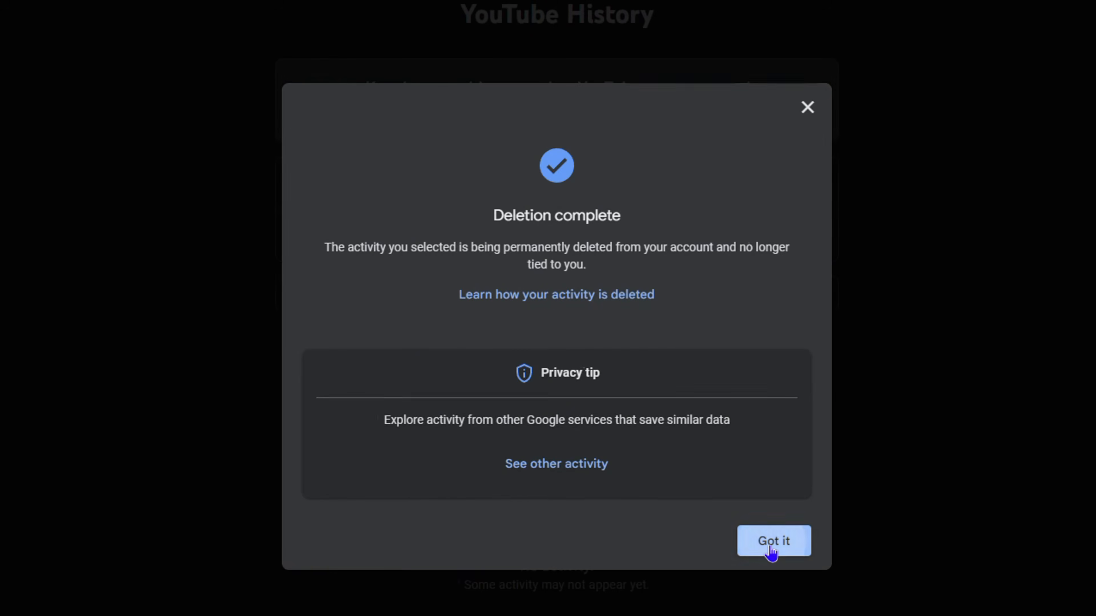
left_click(768, 548)
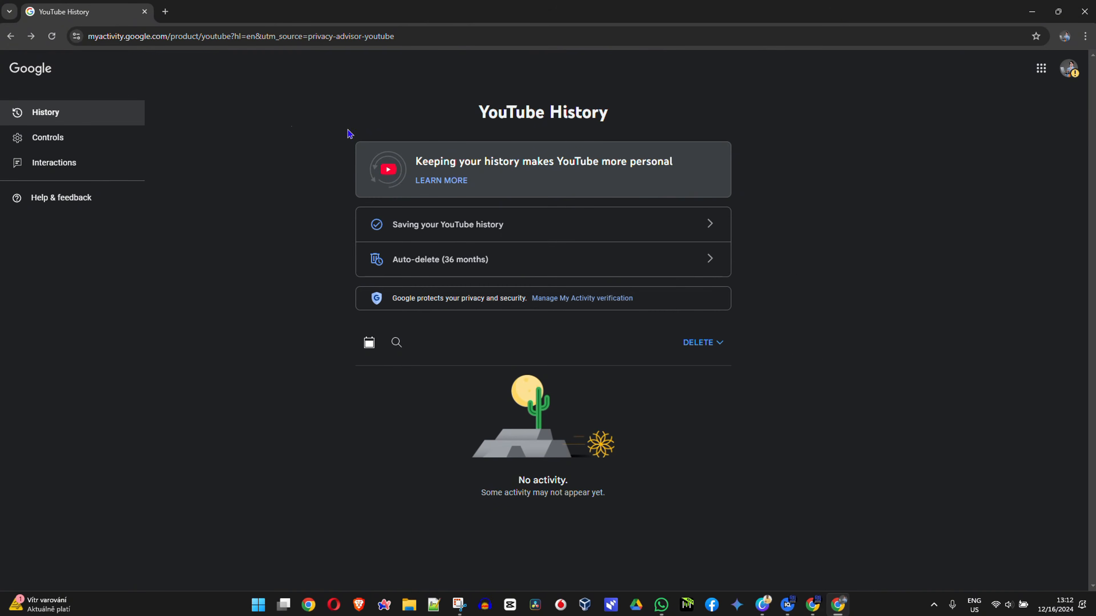
Step: Examine the YouTube History controls, including the subsettings, auto-delete, My Ad Center and Other activities sections
left_click(44, 139)
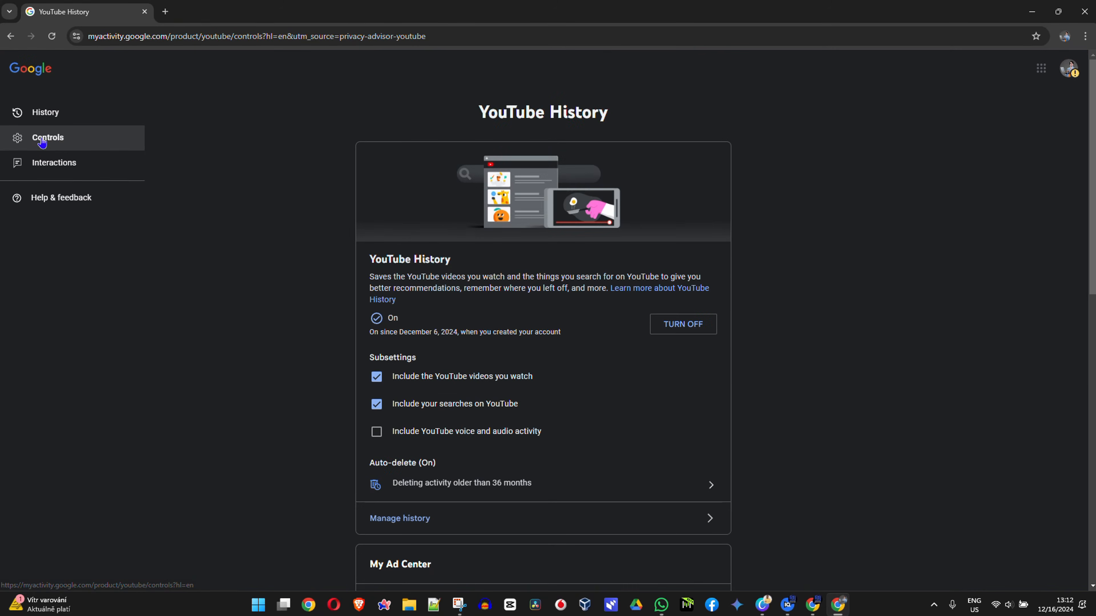
scroll(433, 213, "down", 10)
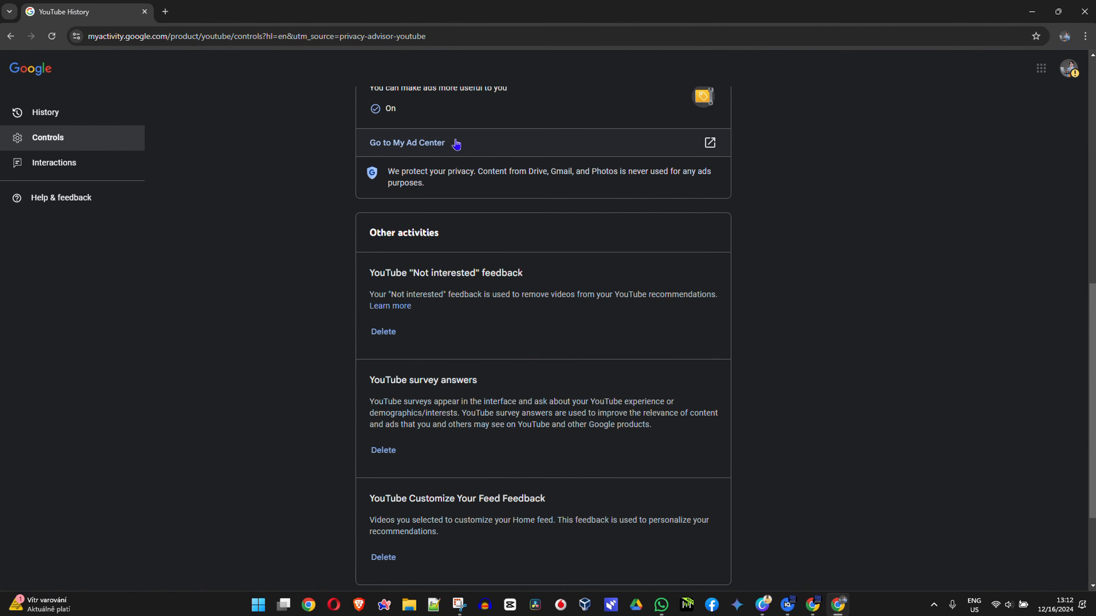
scroll(455, 144, "up", 5)
scroll(430, 135, "up", 5)
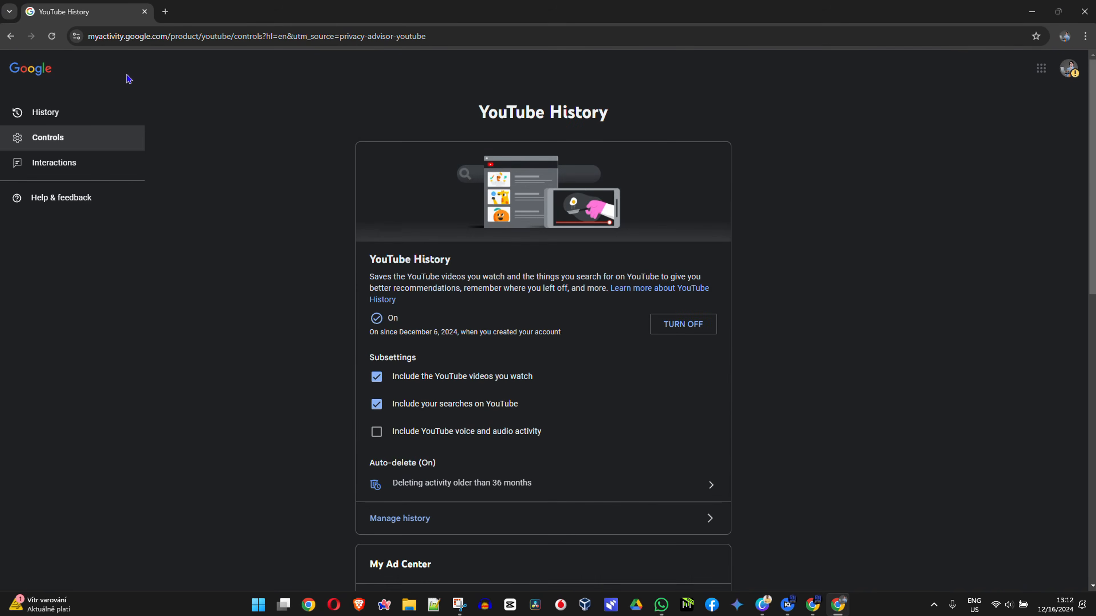
Step: Return to the Your data in YouTube page and check the Watch History, Search History and voice searches sections under YouTube controls
left_click(10, 36)
left_click(10, 36)
scroll(641, 242, "down", 8)
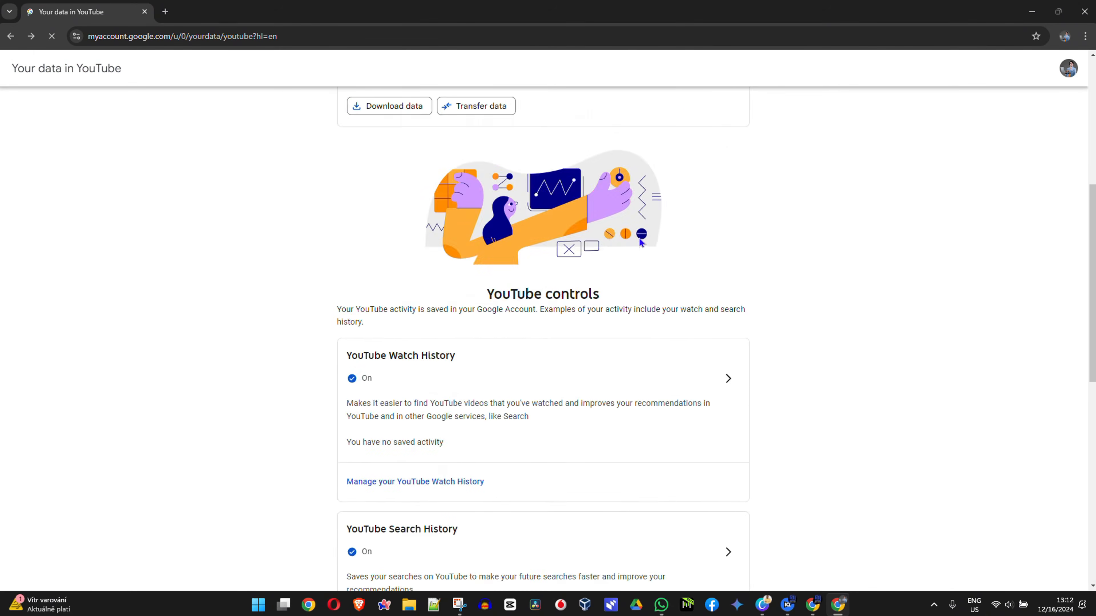
scroll(641, 242, "down", 5)
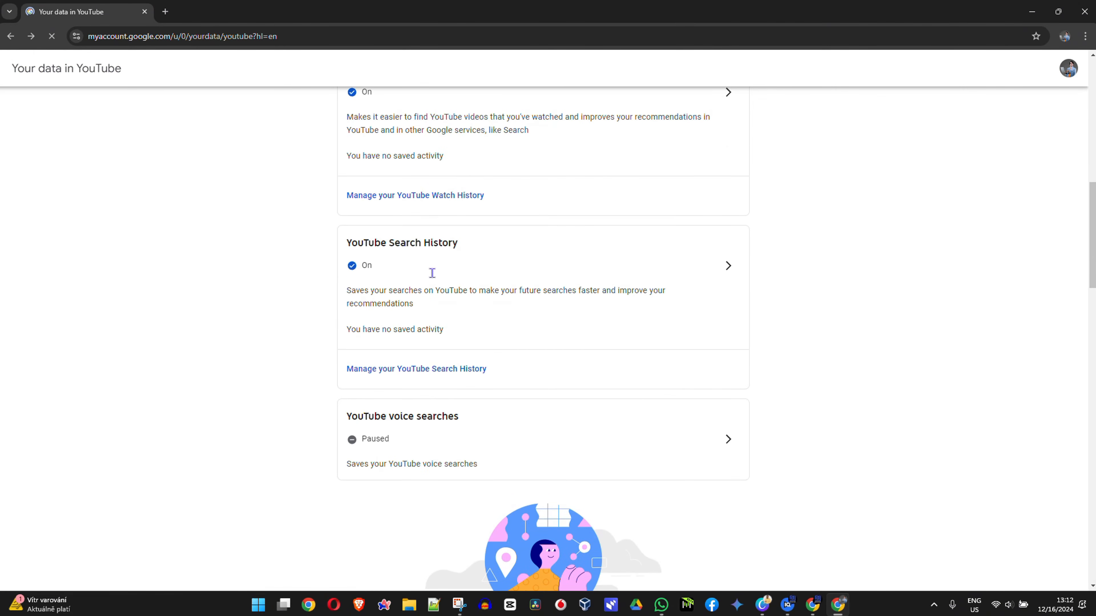
scroll(458, 203, "down", 4)
scroll(413, 212, "up", 3)
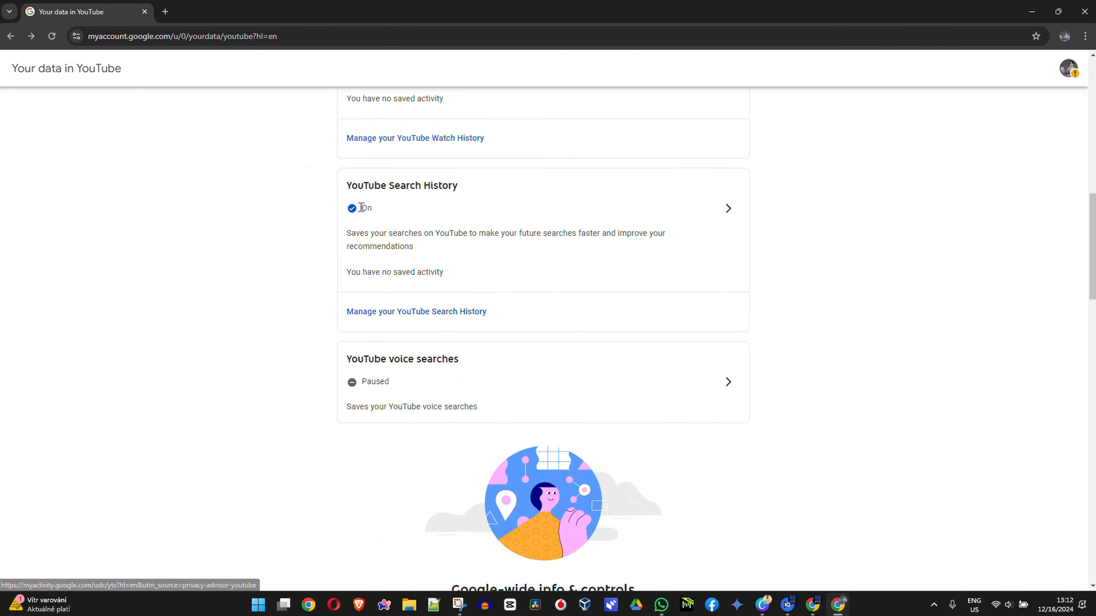
scroll(440, 299, "up", 4)
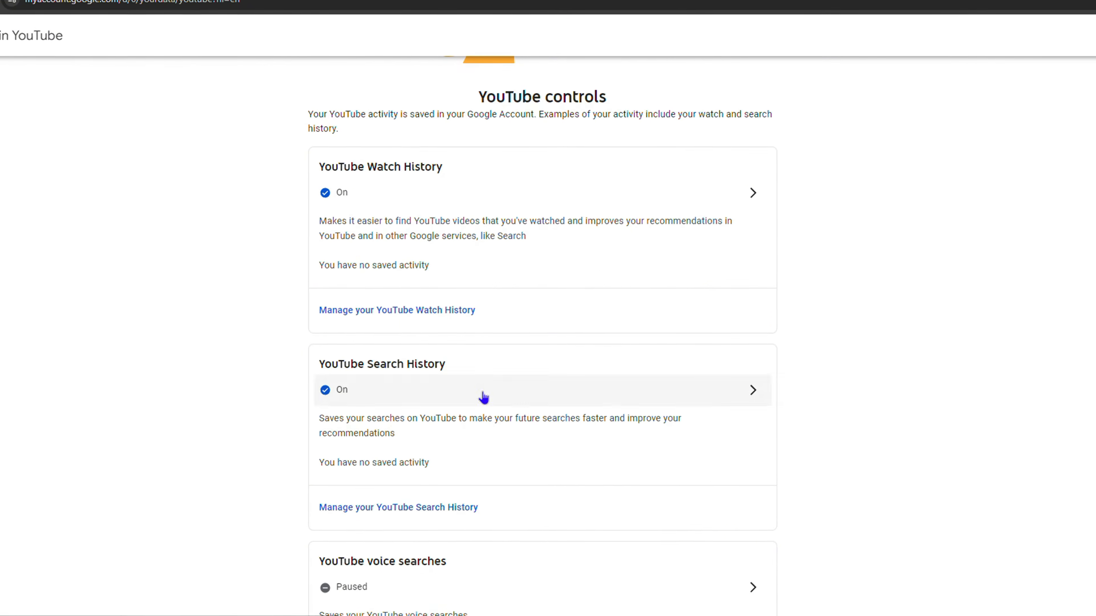
scroll(482, 399, "down", 3)
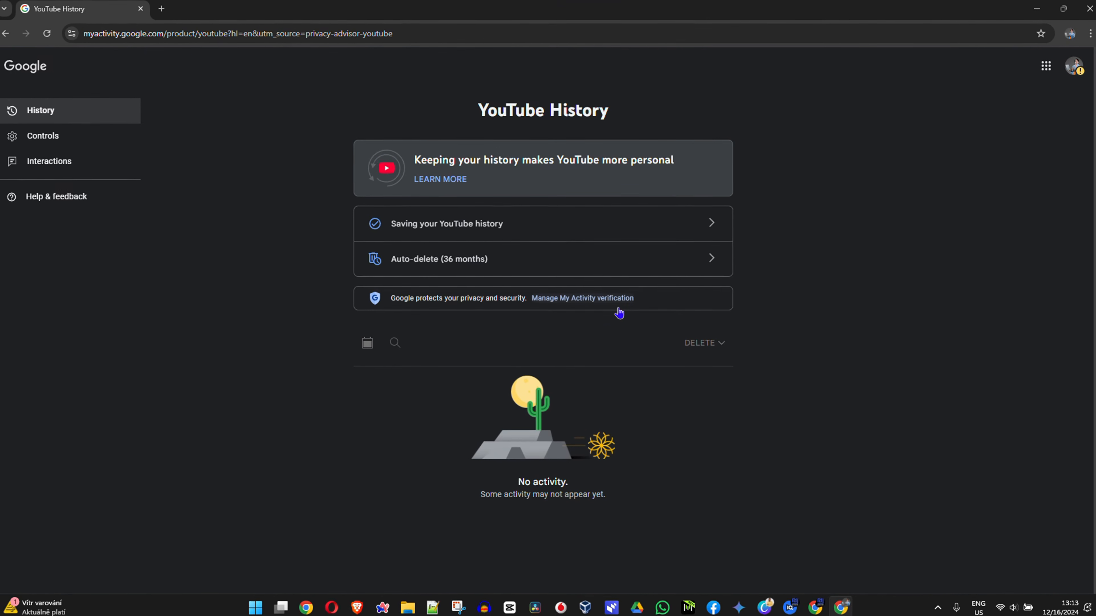
Step: Go to the YouTube home page at youtube.com
left_click(253, 35)
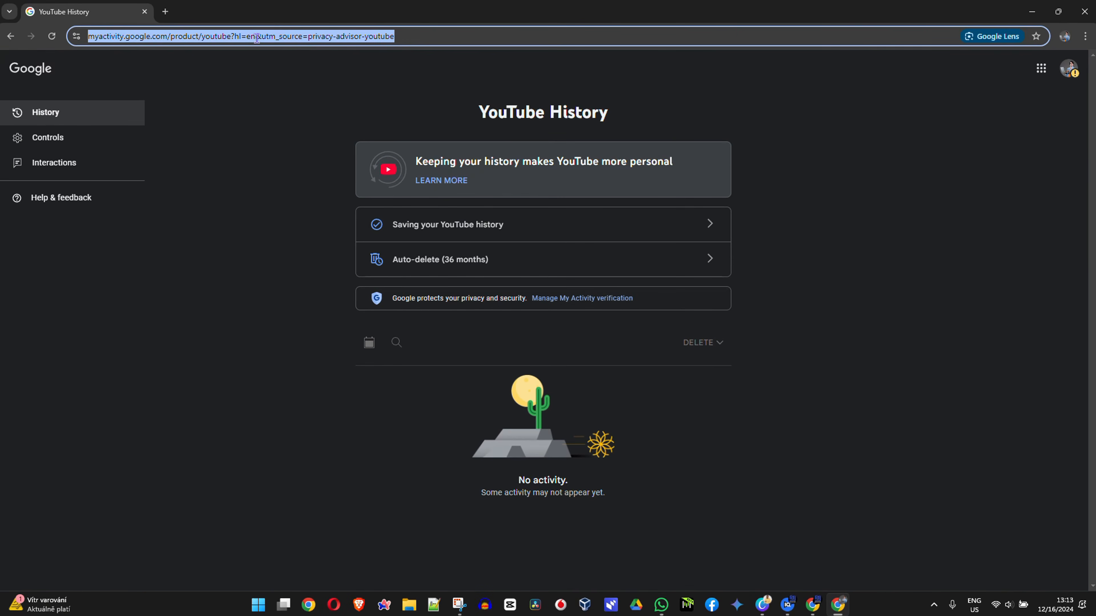
type("youtube.com")
key("Return")
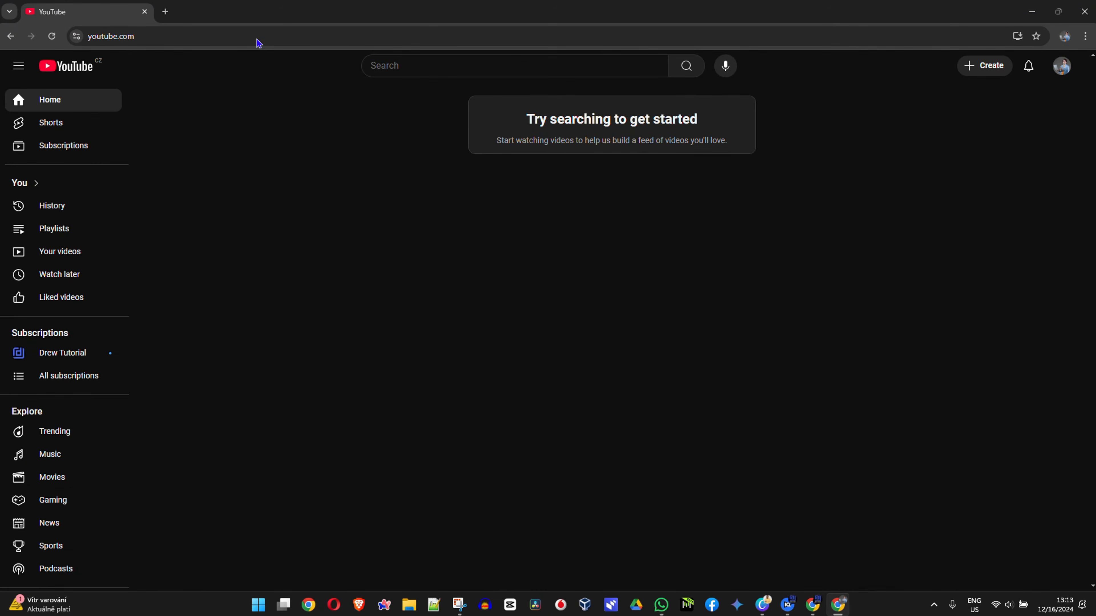